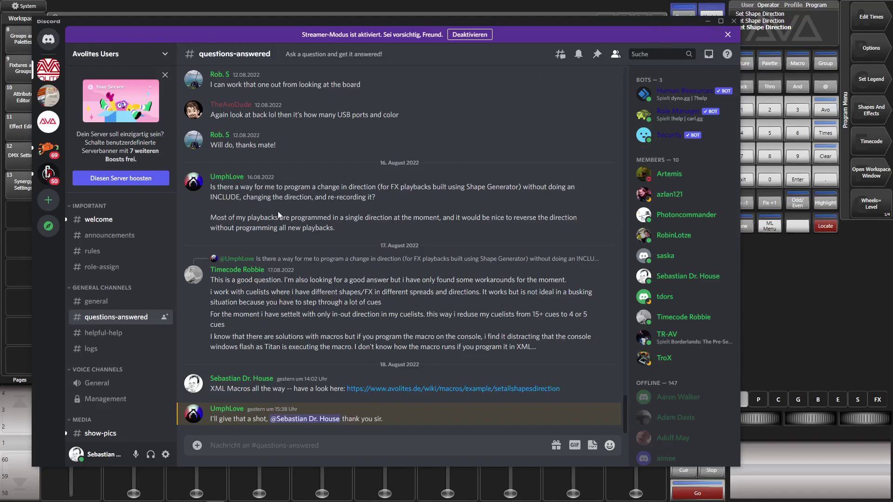
Minimise the Discord window to show the Titan console, keeping Cue 1's fader at full.
left_click(706, 22)
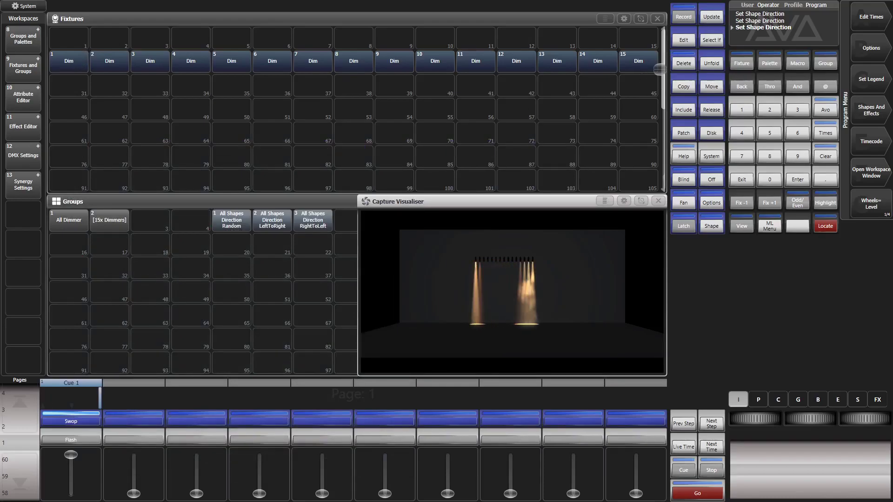
mouse_move(71, 455)
left_mouse_down()
mouse_move(71, 479)
mouse_move(71, 455)
left_mouse_up()
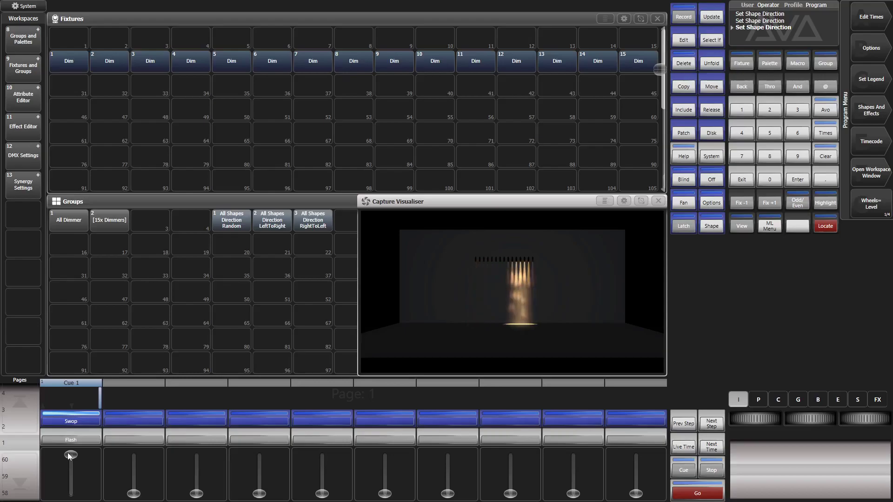
mouse_move(71, 454)
left_mouse_down()
mouse_move(71, 493)
mouse_move(71, 455)
left_mouse_up()
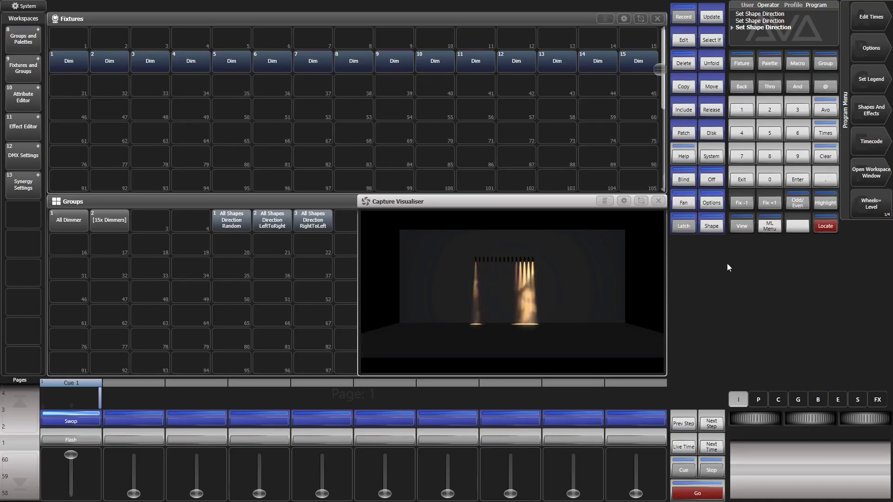
Include Cue 1 in the programmer and set its shape direction to the rightward arrow in the Shape Generator.
left_click(683, 110)
left_click(70, 421)
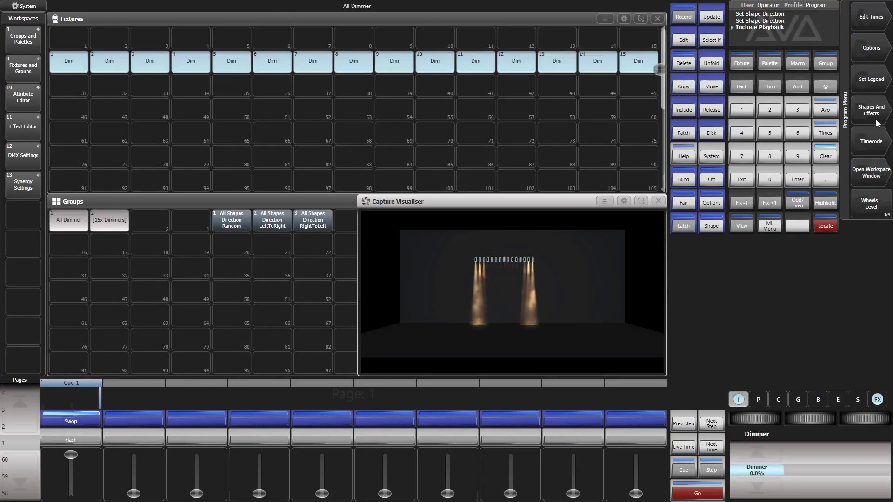
left_click(872, 111)
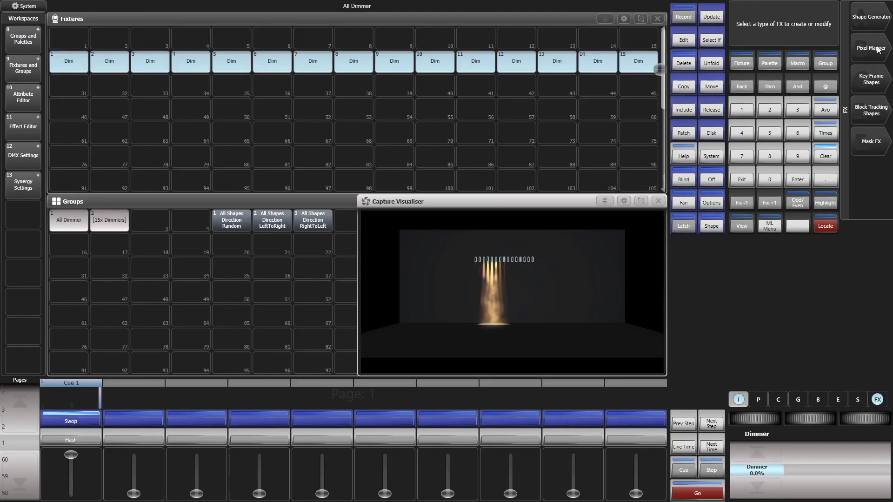
left_click(870, 19)
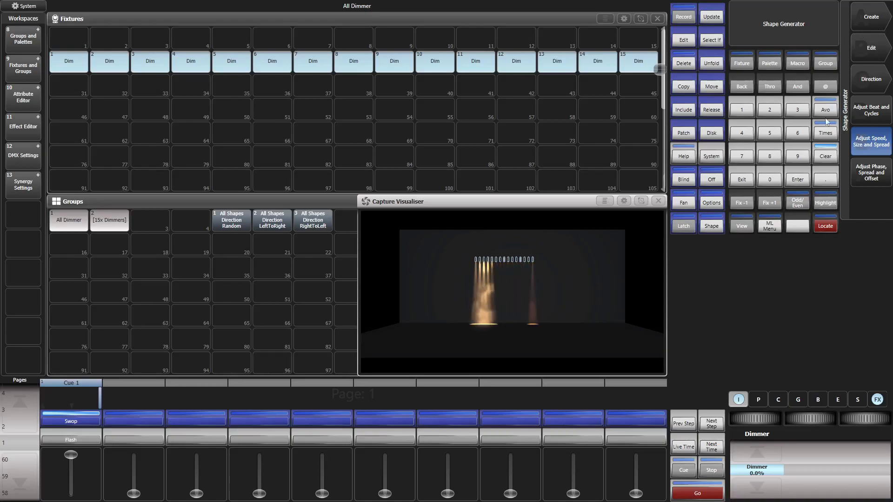
left_click(869, 79)
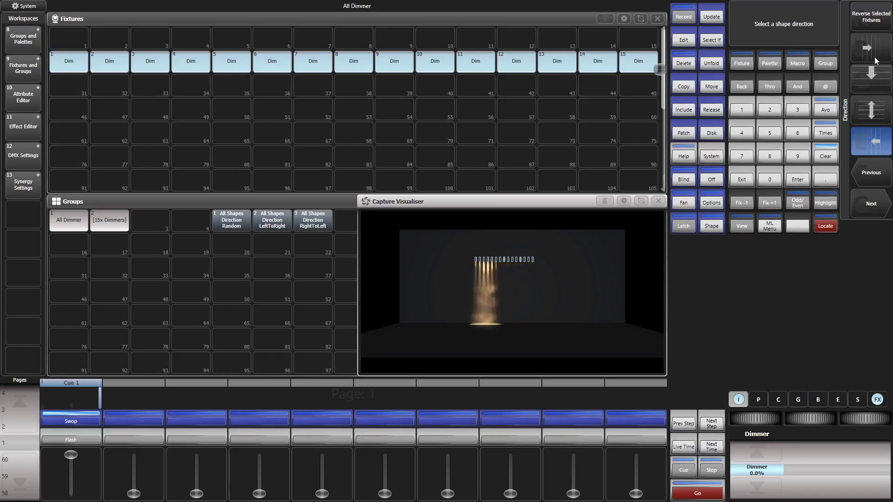
left_click(876, 51)
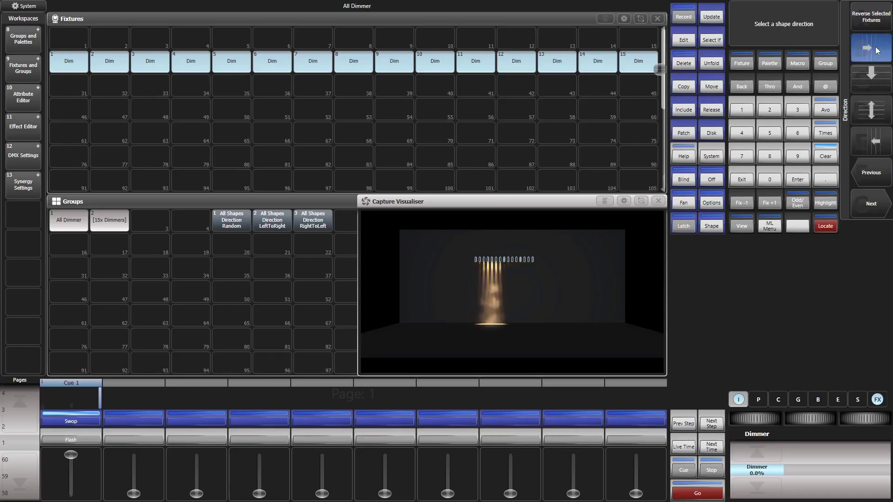
Record the changed shape into Cue 1 using Merge, clear the programmer and return to the main program menu.
left_click(684, 18)
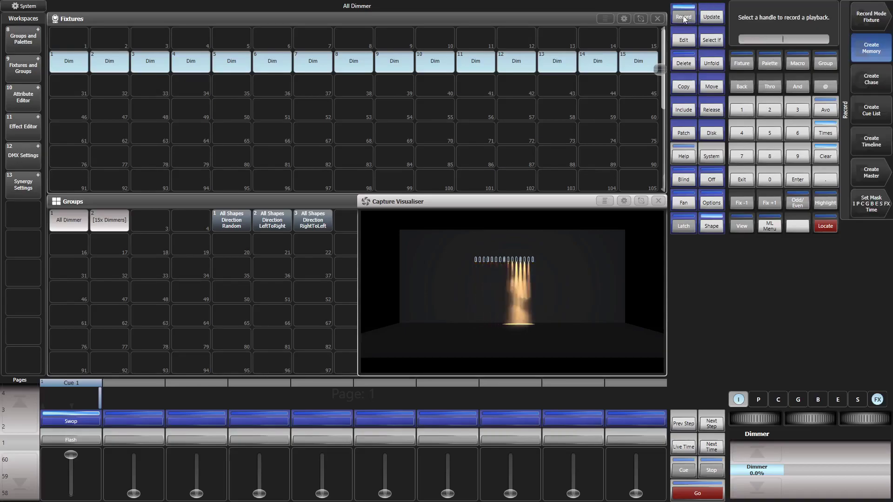
left_click(62, 420)
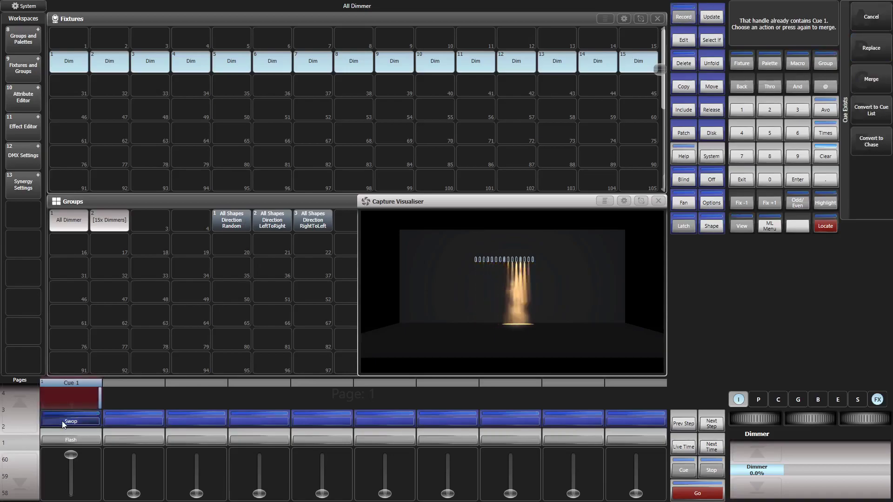
left_click(871, 79)
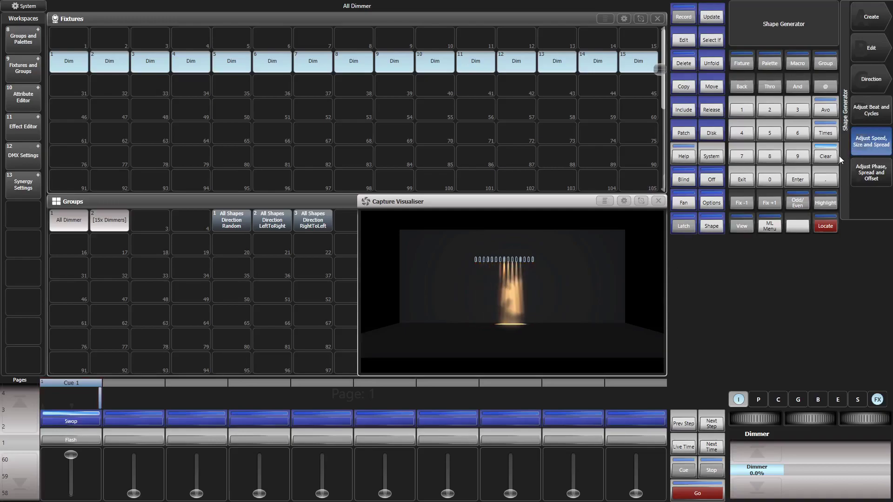
left_click(825, 158)
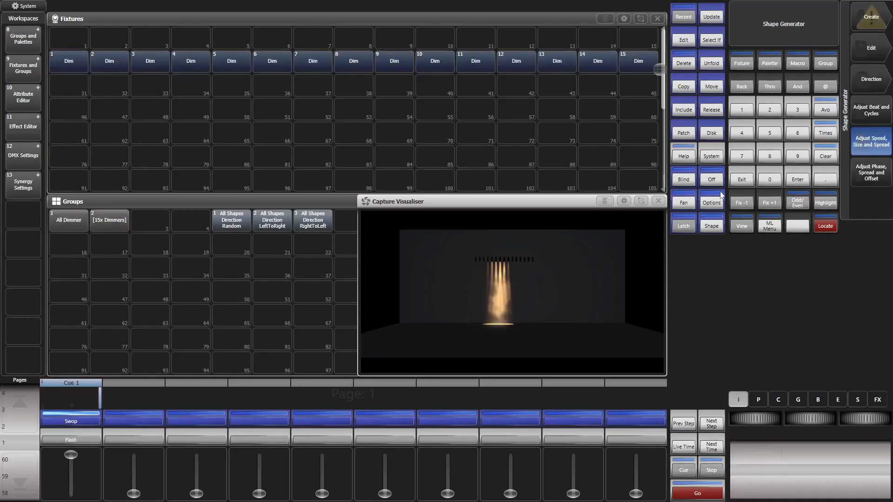
left_click(742, 180)
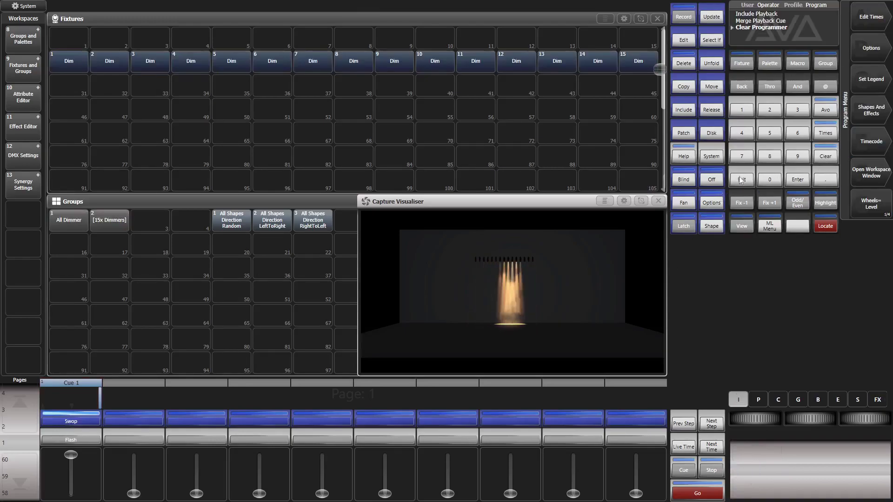
Run the All Shapes Direction macros Random, LeftToRight and RightToLeft on Cue 1, and restart the cue from zero to full.
mouse_move(73, 457)
left_mouse_down()
mouse_move(70, 493)
mouse_move(70, 449)
left_mouse_up()
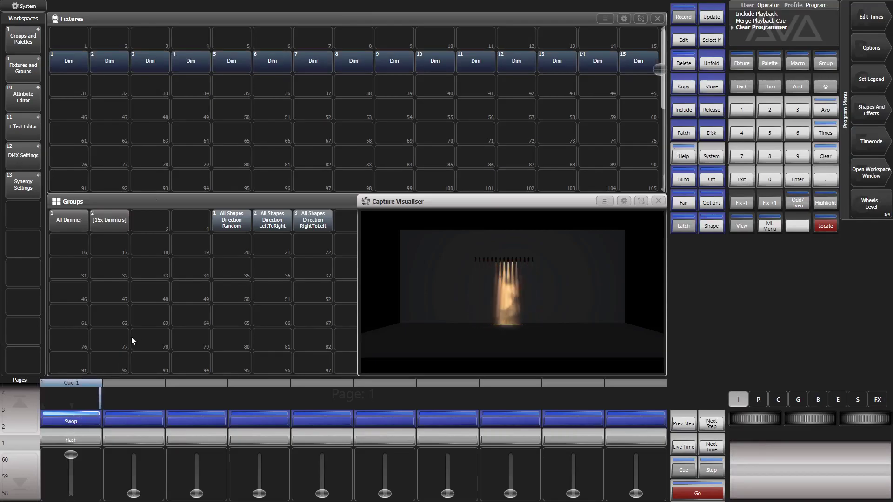
left_click(244, 214)
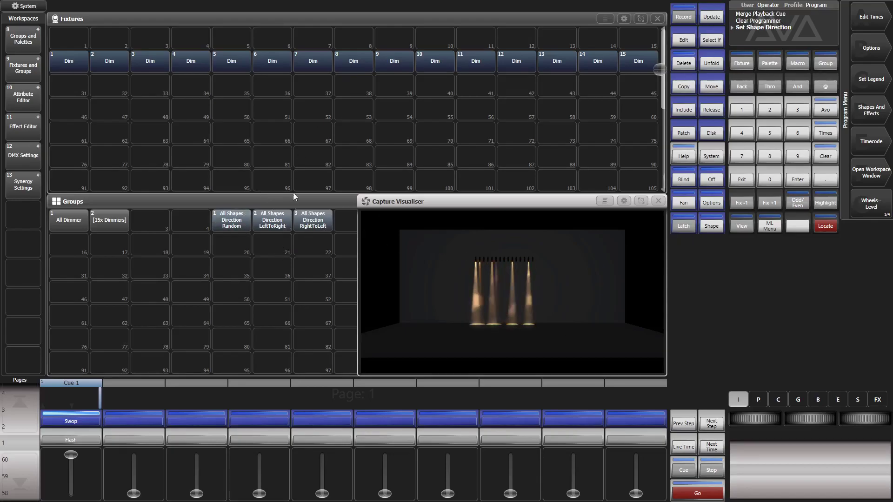
left_click(273, 222)
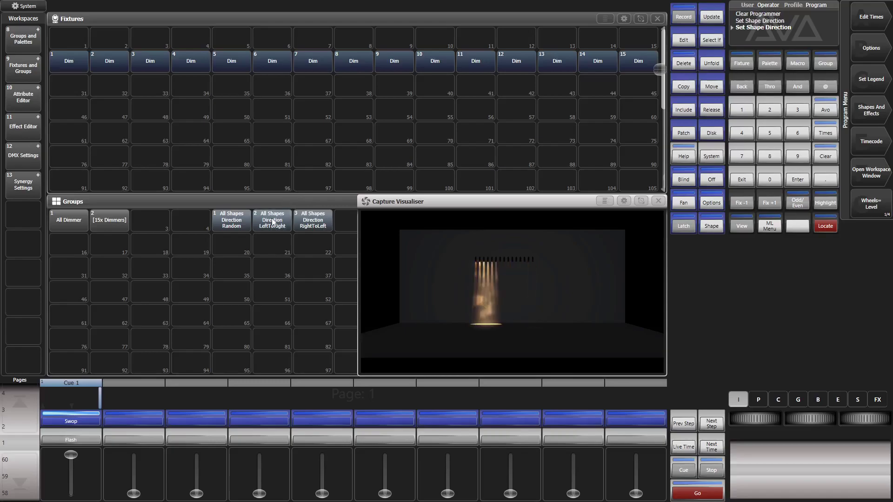
left_click(315, 224)
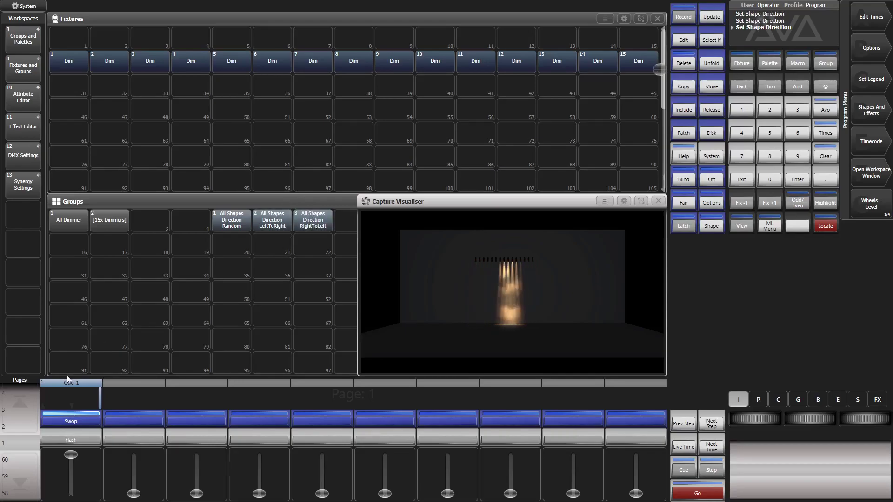
left_click_drag(71, 455, 71, 492)
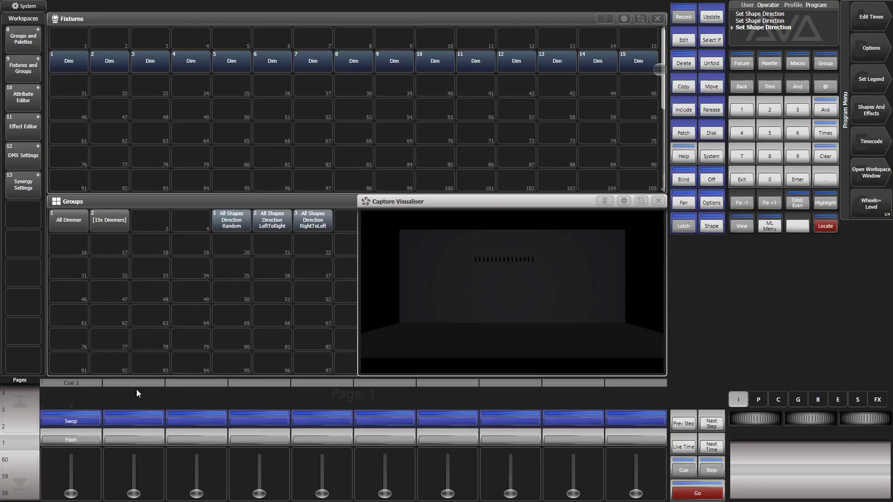
left_click_drag(71, 494, 78, 420)
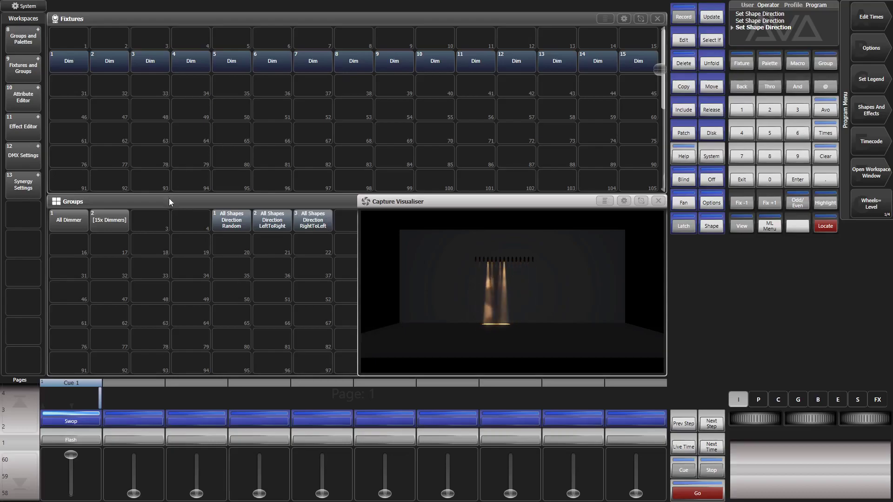
Switch to Chrome and open the Avolites wiki at avolites.de/wiki.
key("alt+Tab")
key("alt+Tab")
key("alt+Tab")
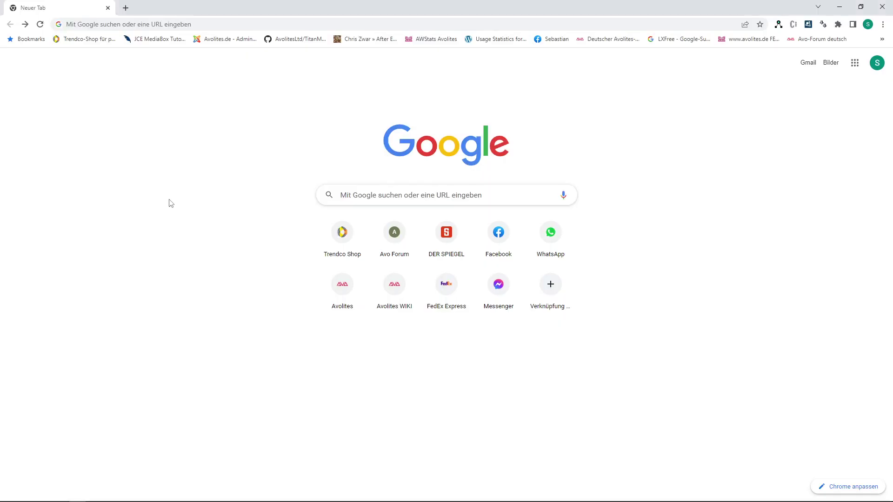
left_click(102, 24)
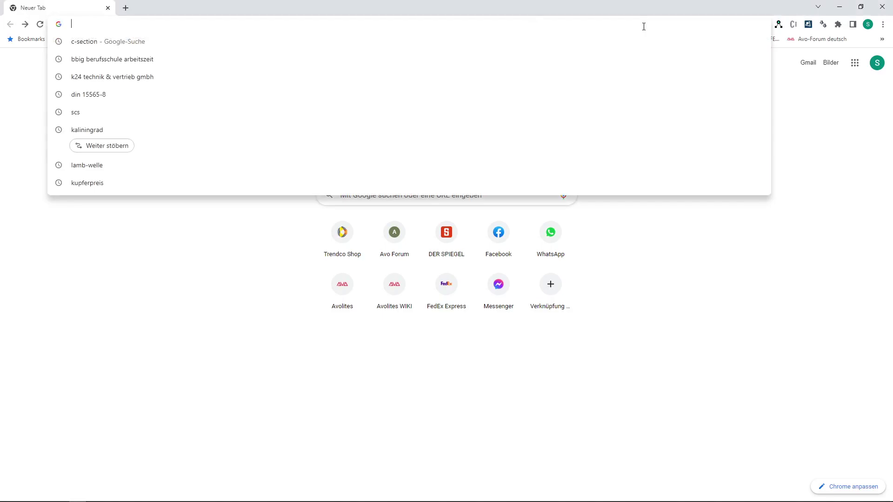
type("avolit")
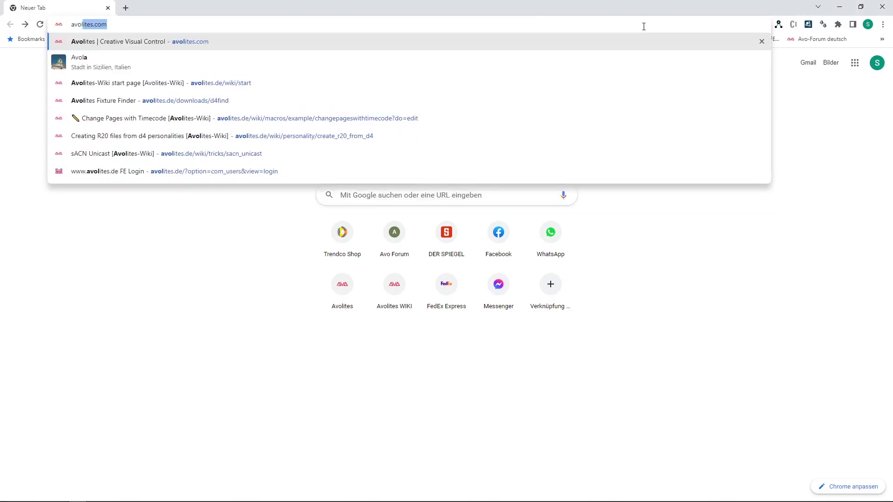
type("es.de")
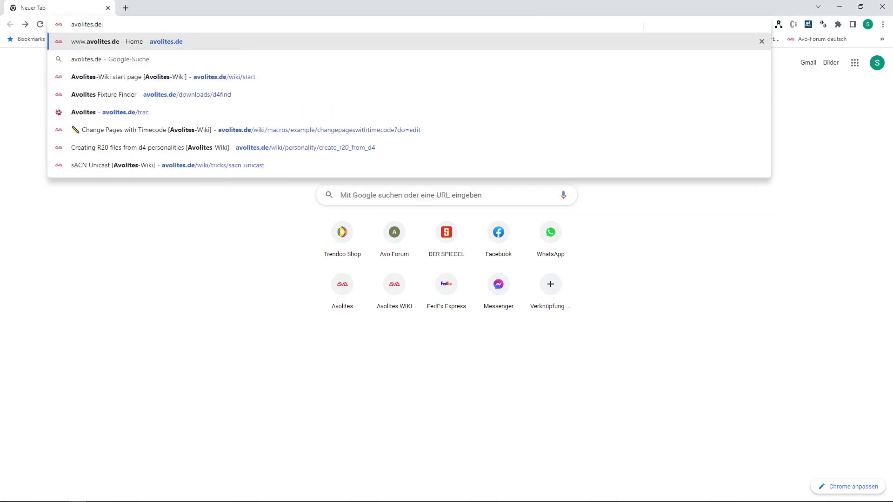
type("/")
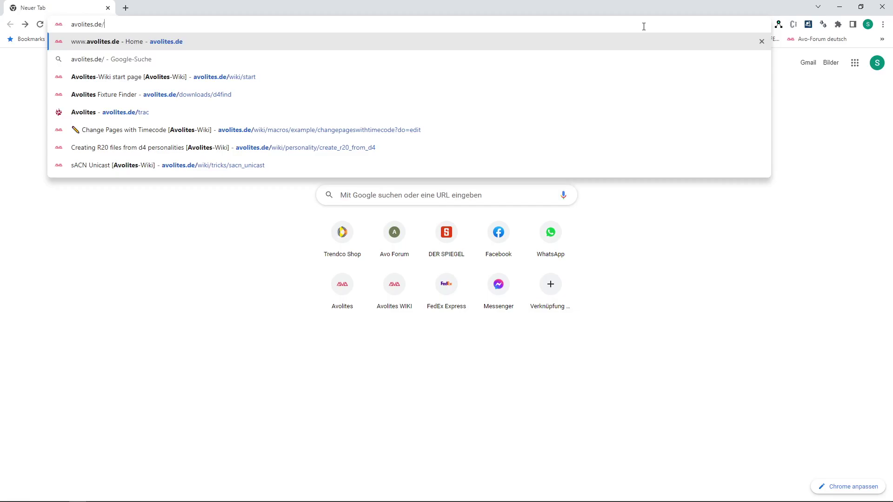
type("wiki")
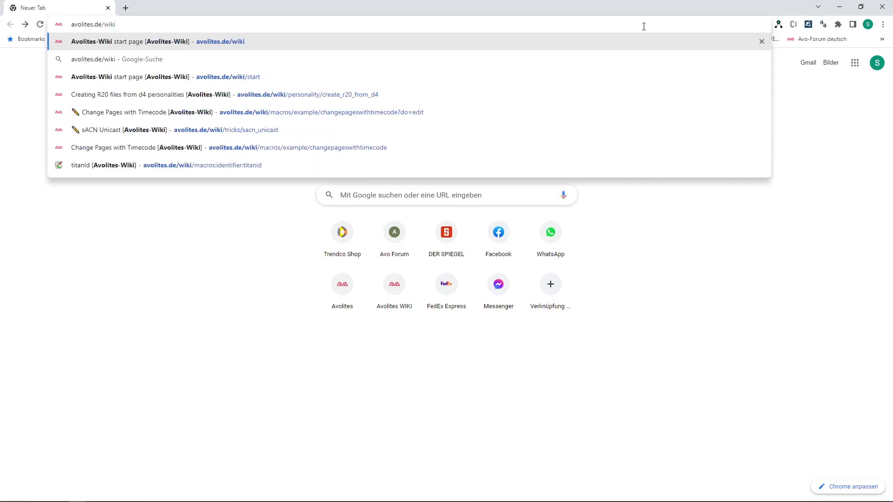
key("Return")
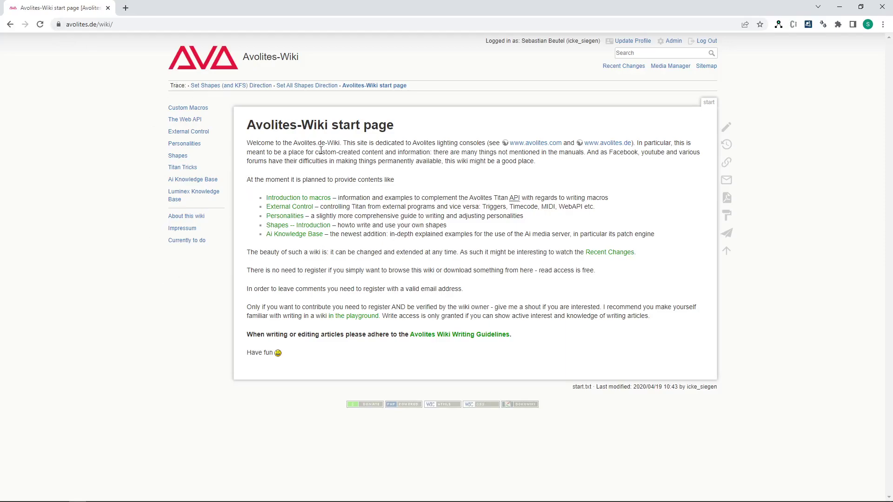
Search the wiki for "direction" and open the Set All Shapes Direction page.
left_click(644, 53)
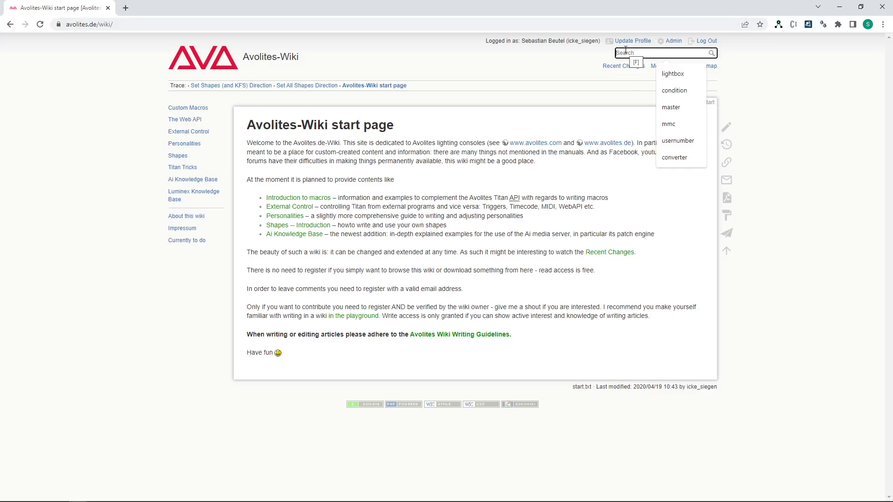
type("dir")
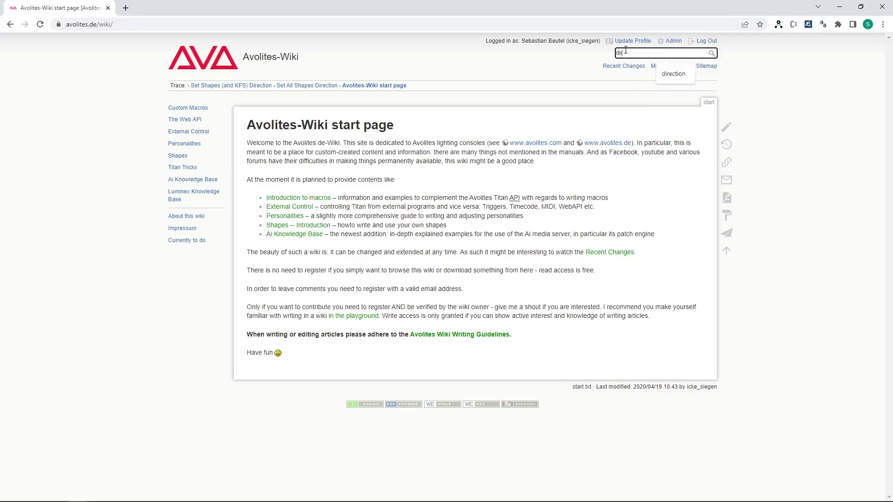
type("ection")
key("Return")
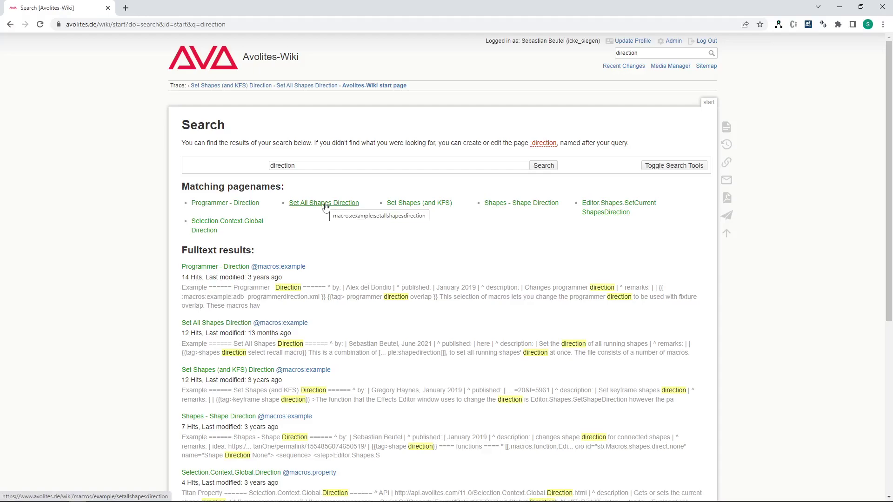
left_click(325, 205)
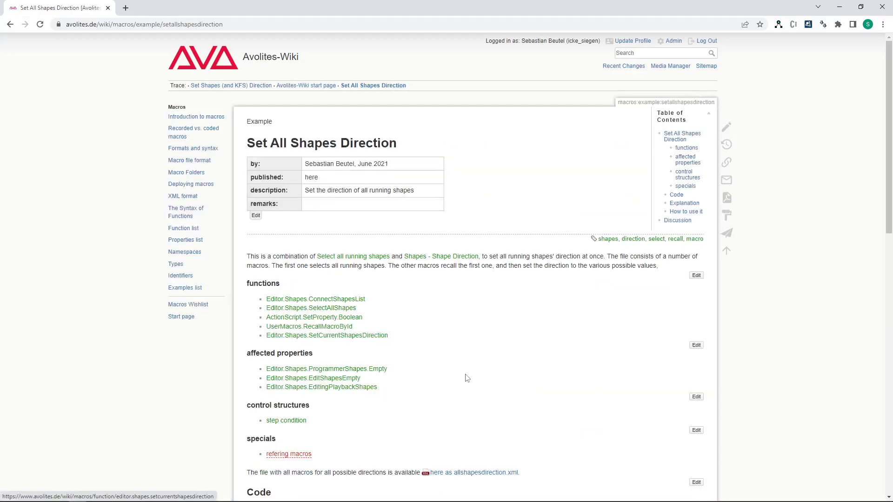
Save the linked allshapesdirection.xml file to the Documents > Titan > Macros folder and check it in the file manager.
scroll(512, 354, "down", 4)
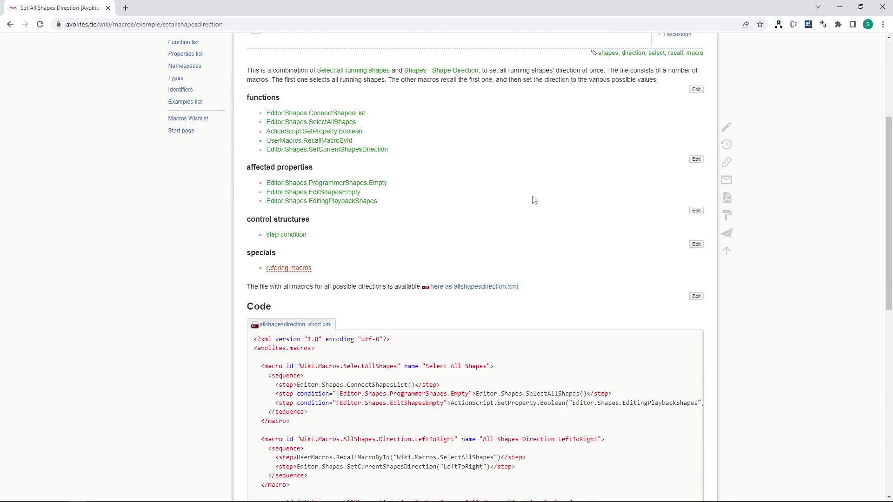
scroll(596, 213, "down", 4)
scroll(605, 215, "down", 4)
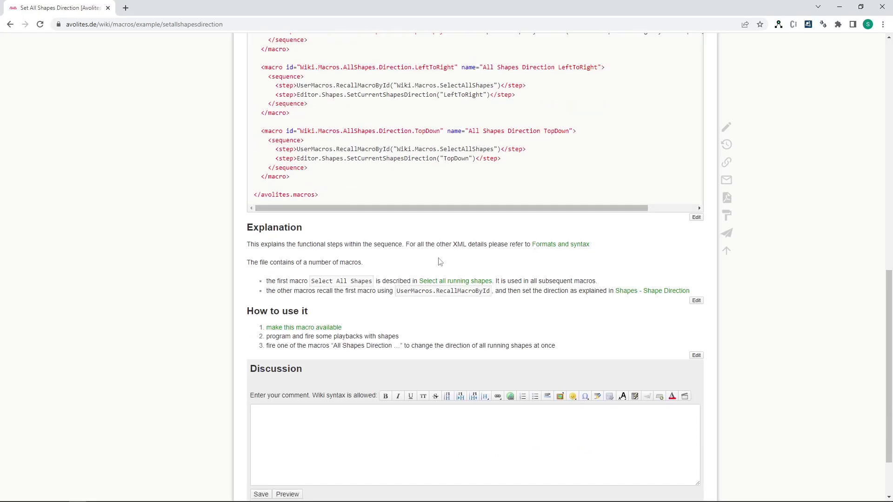
scroll(460, 263, "up", 3)
scroll(465, 223, "up", 4)
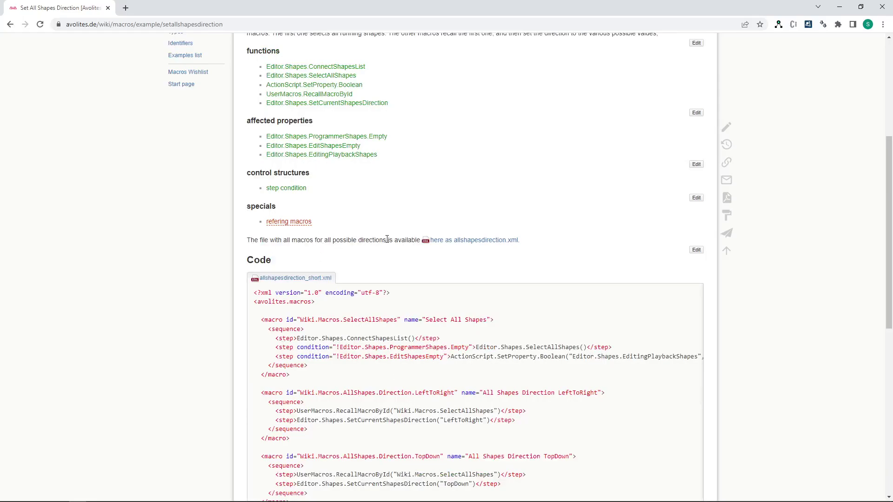
right_click(488, 247)
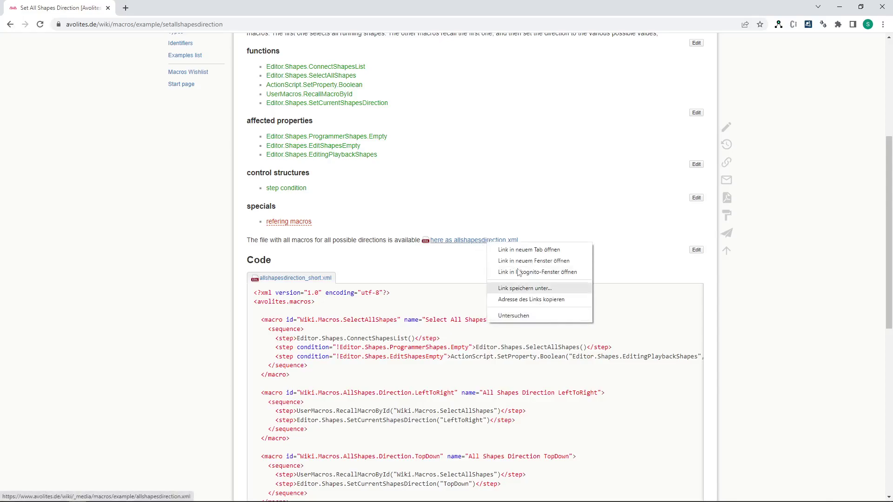
left_click(525, 288)
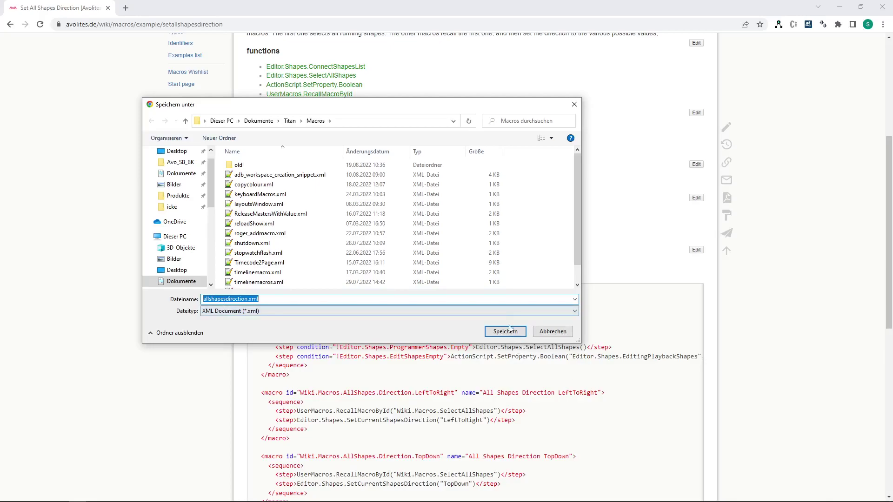
left_click(505, 332)
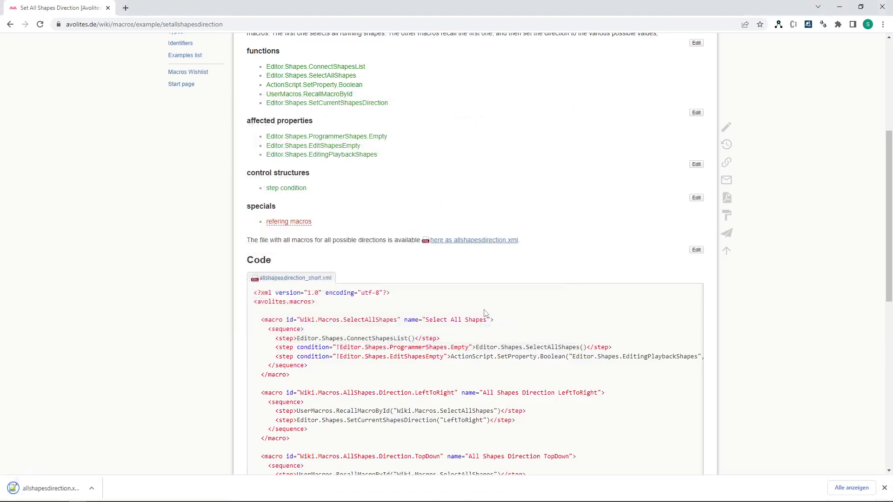
key("alt+Tab")
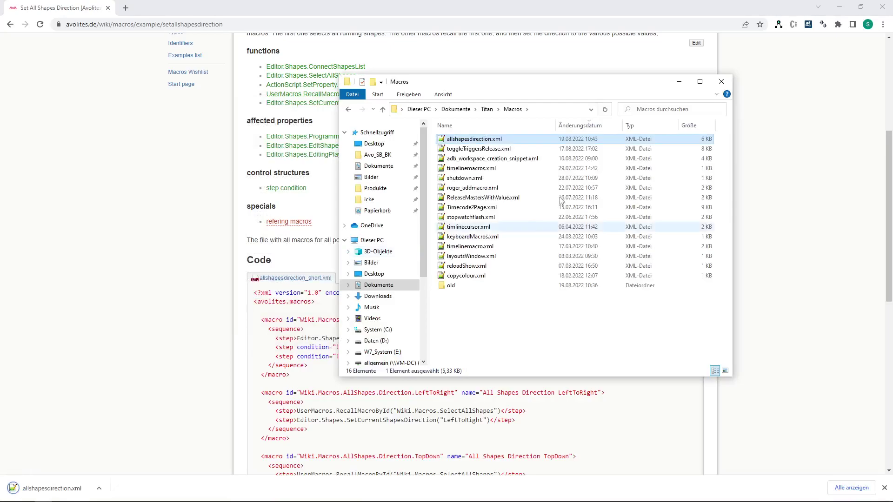
left_click(721, 82)
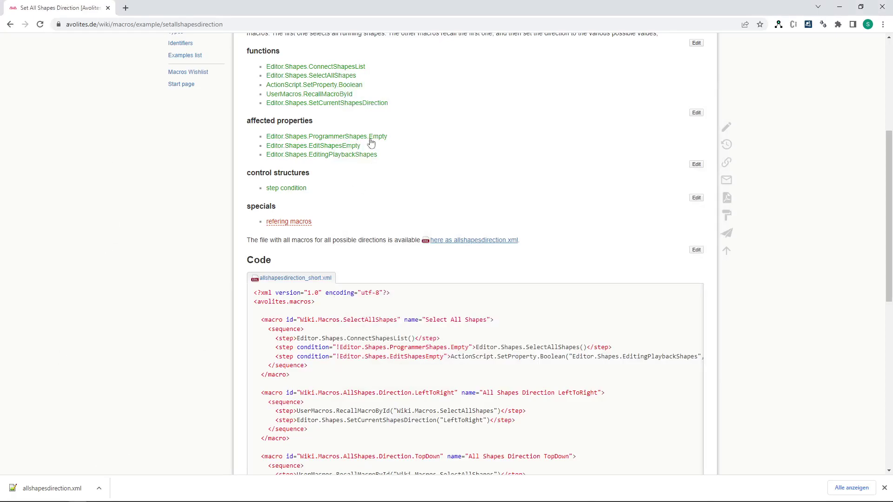
Switch to Avolites Titan and create a new show with the default name Unsaved Show.
key("alt+Tab")
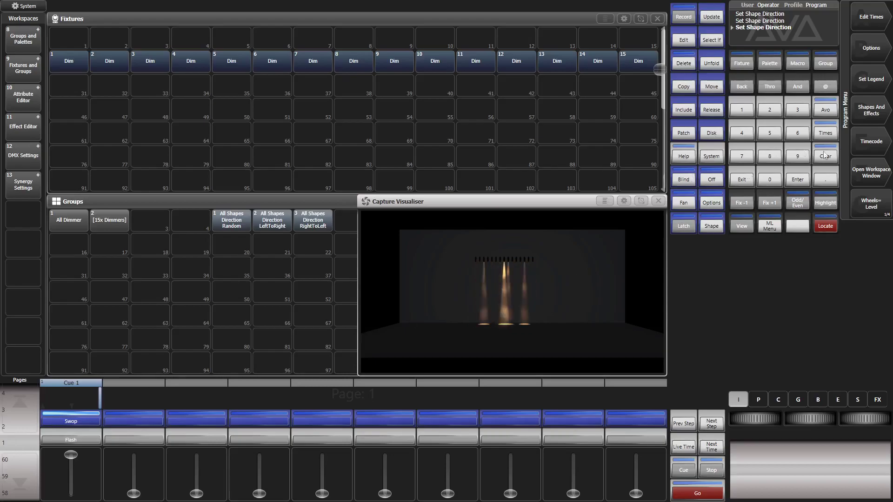
left_click(718, 133)
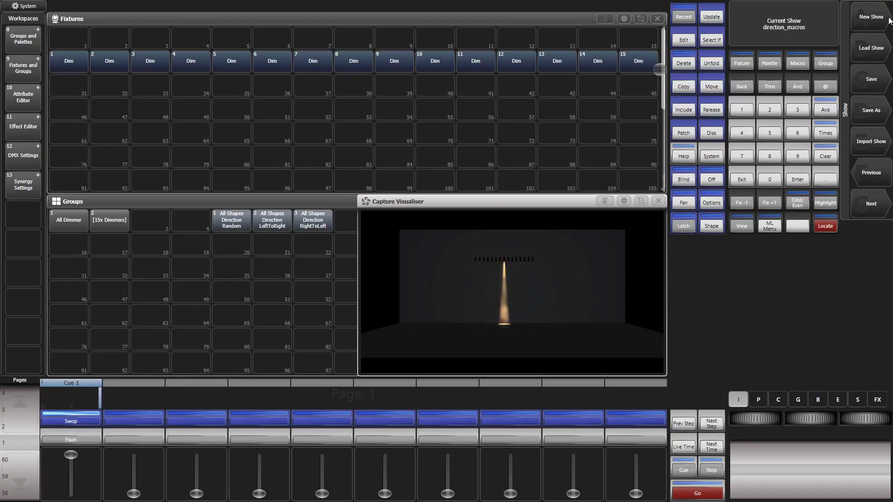
left_click(873, 20)
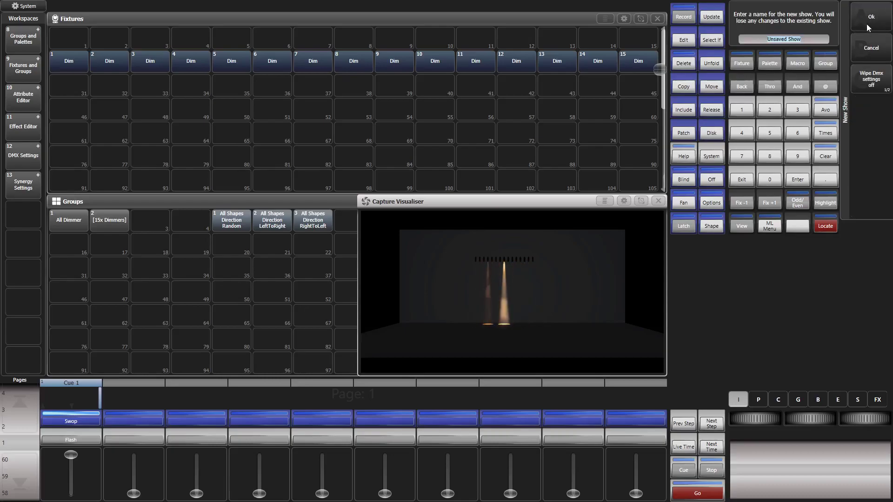
left_click(859, 27)
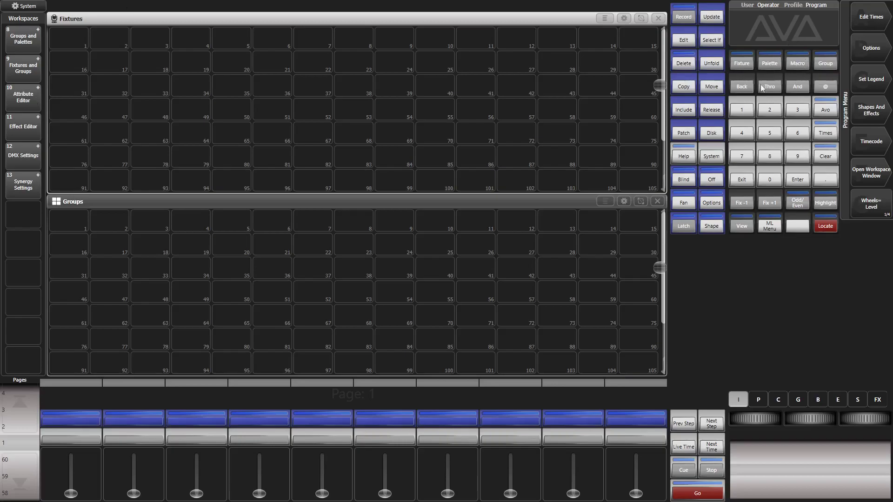
Patch 15 dimmers from address 1 on DMX line 1 onto the second row of fixture handles, and open the Capture Visualiser window.
key("alt+p")
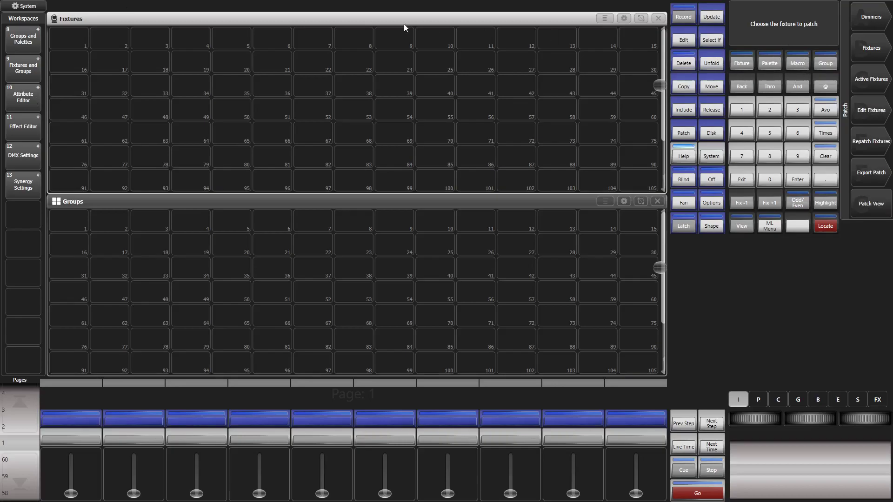
key("F2")
key("F1")
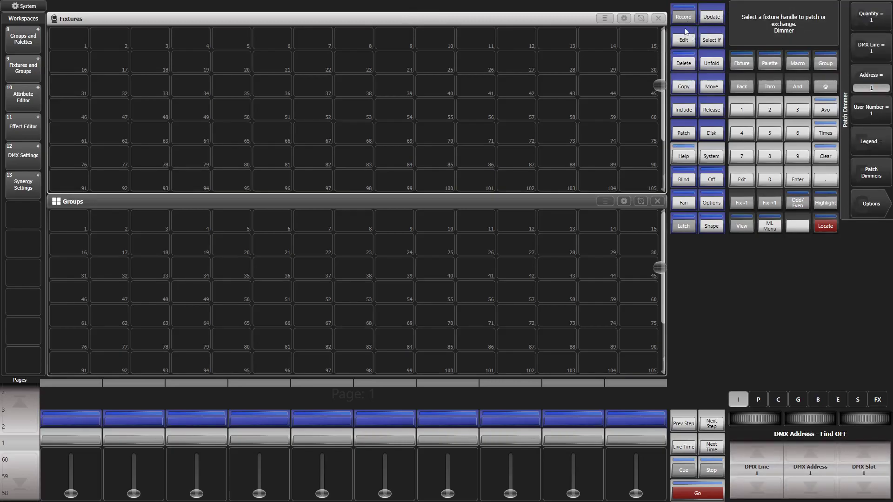
left_click_drag(82, 64, 650, 61)
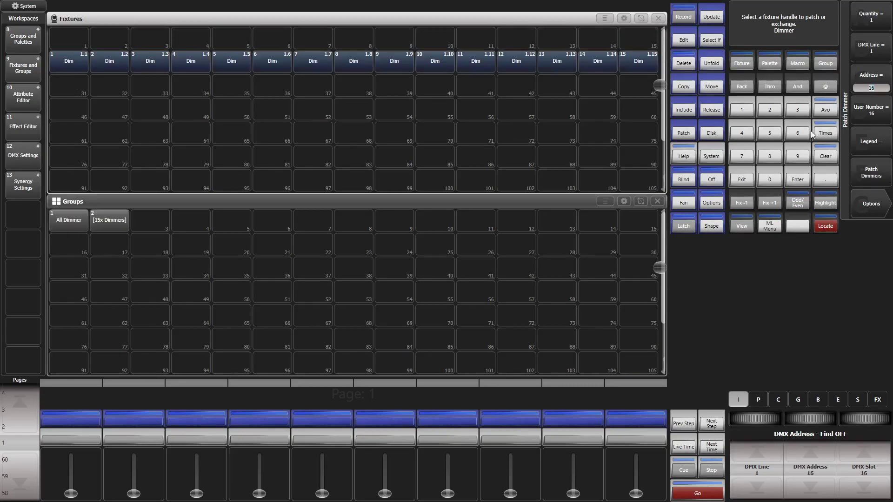
left_click(742, 180)
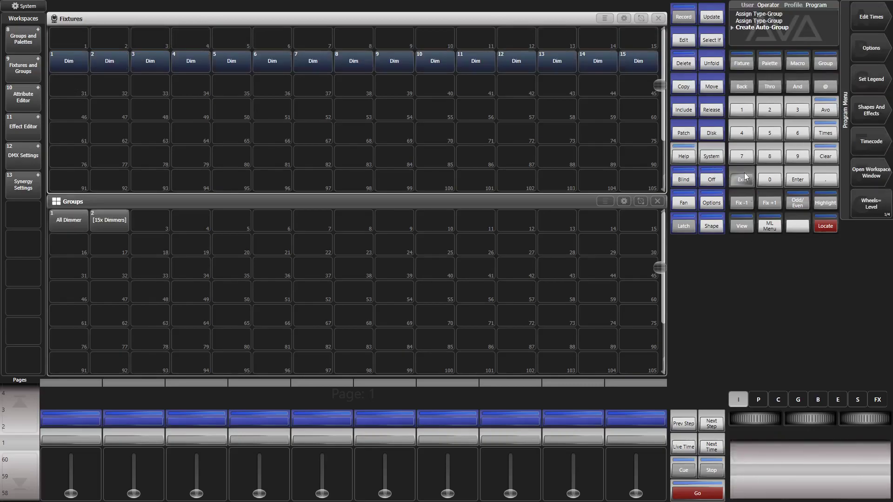
left_click(875, 176)
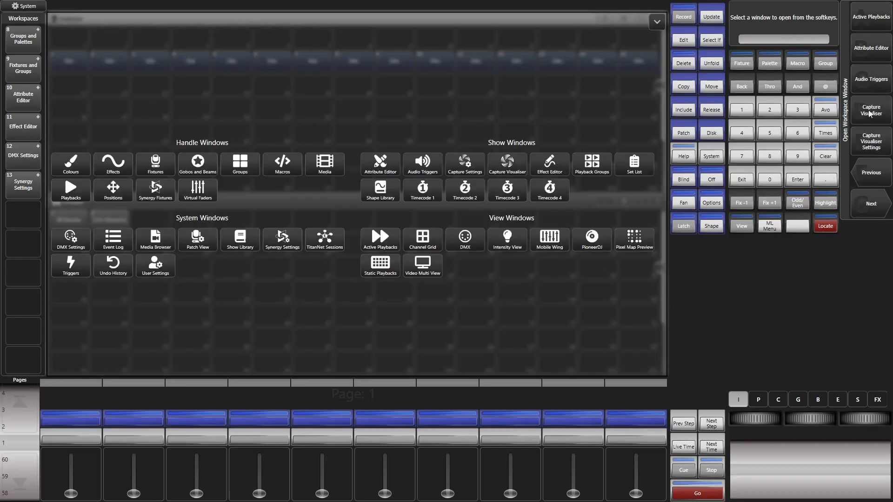
left_click(870, 110)
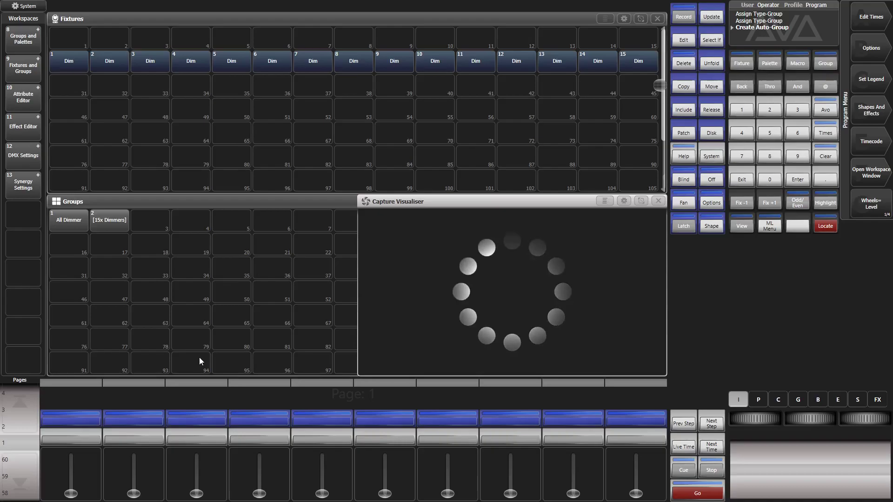
Create a dimmer shape on all 15 dimmers and set its spread to 15.
left_click_drag(74, 61, 656, 74)
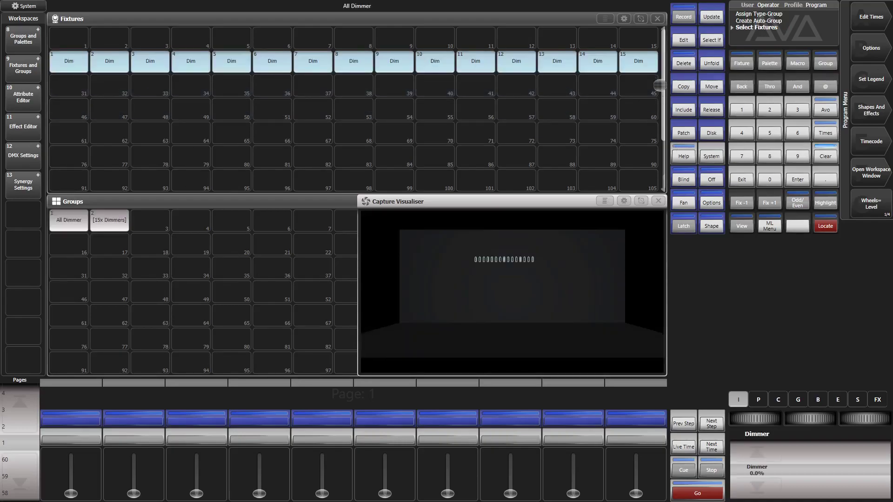
left_click(860, 110)
left_click(863, 23)
left_click(873, 19)
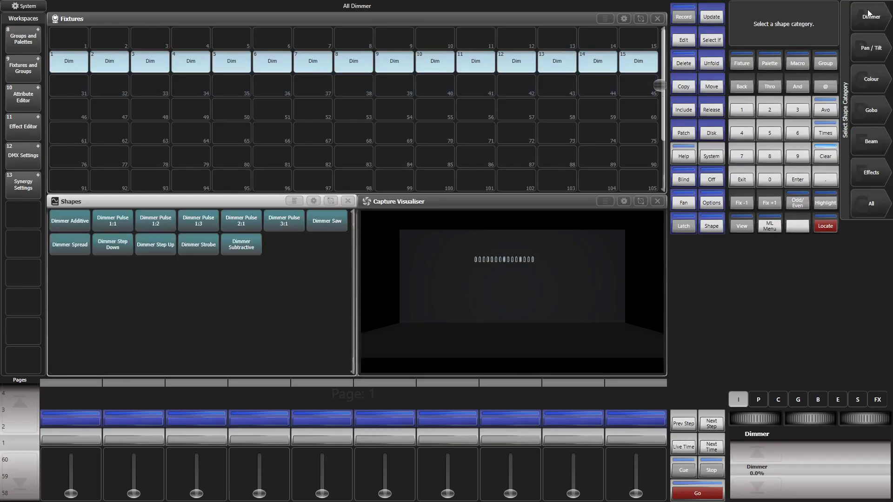
left_click(868, 20)
left_click(867, 48)
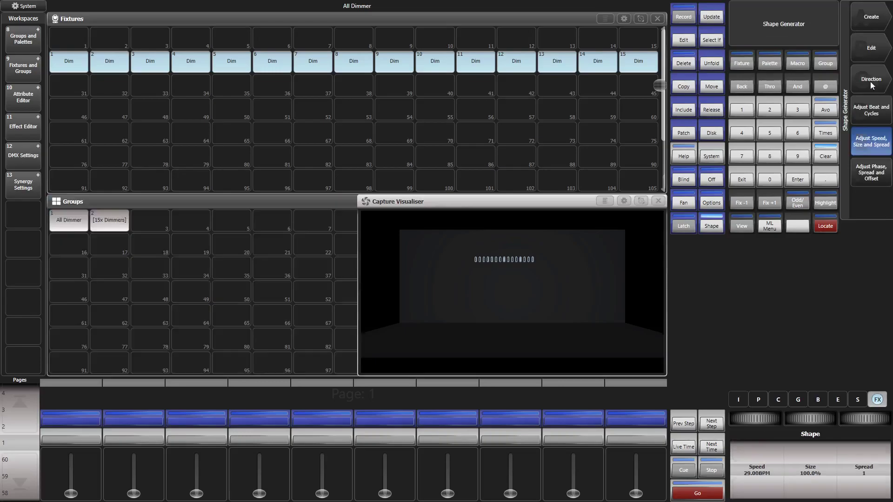
left_click(873, 471)
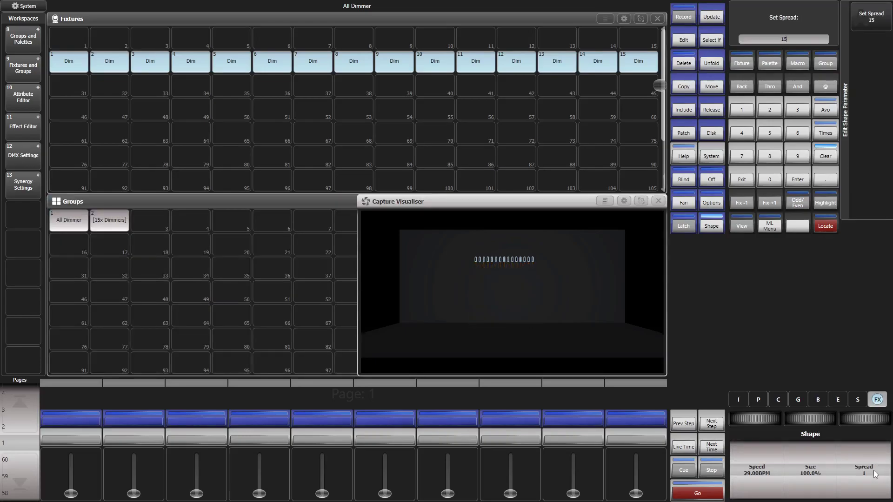
key("Return")
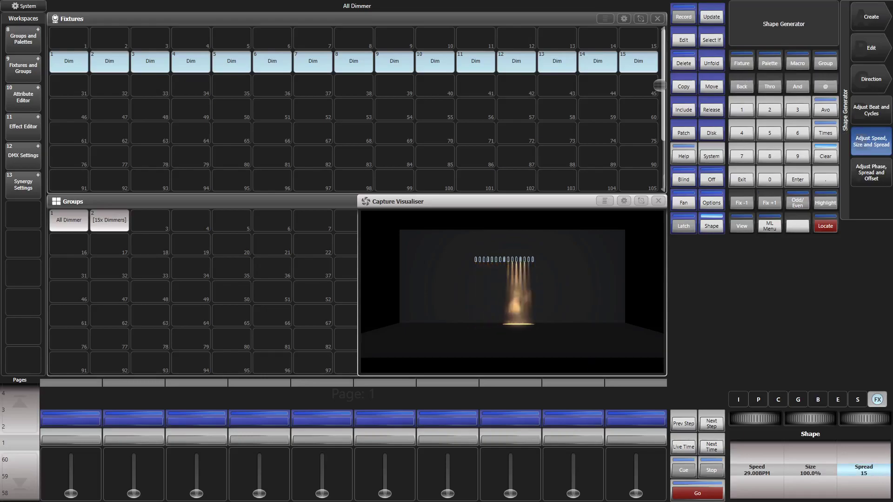
Record the shape as a memory on the first playback, clear the programmer, and raise that playback's fader to full.
key("ctrl+r")
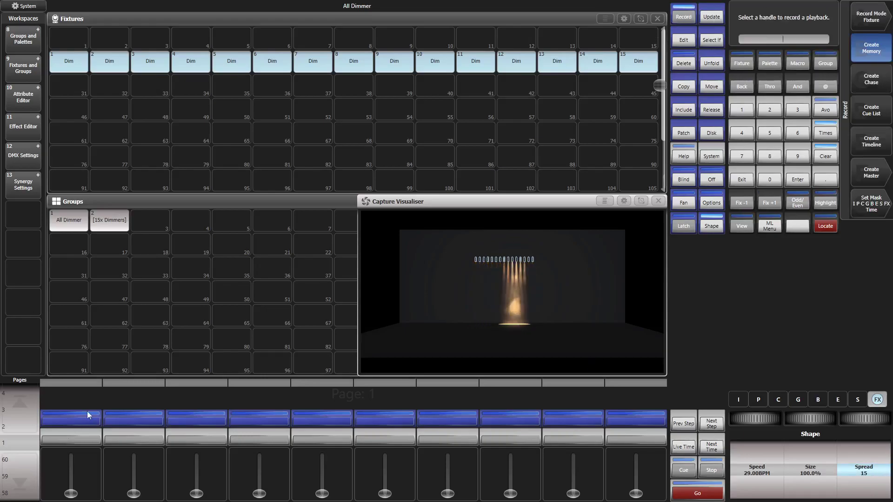
left_click(60, 416)
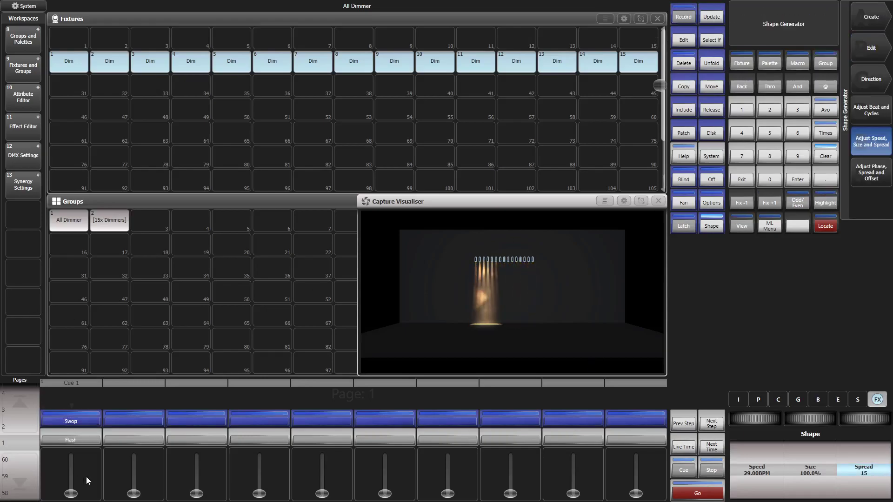
left_click(818, 159)
left_click(743, 184)
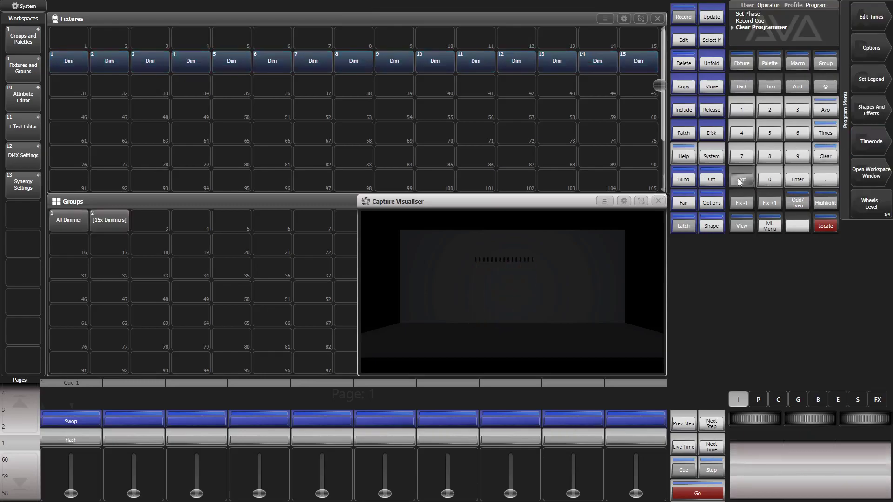
left_click_drag(72, 496, 87, 412)
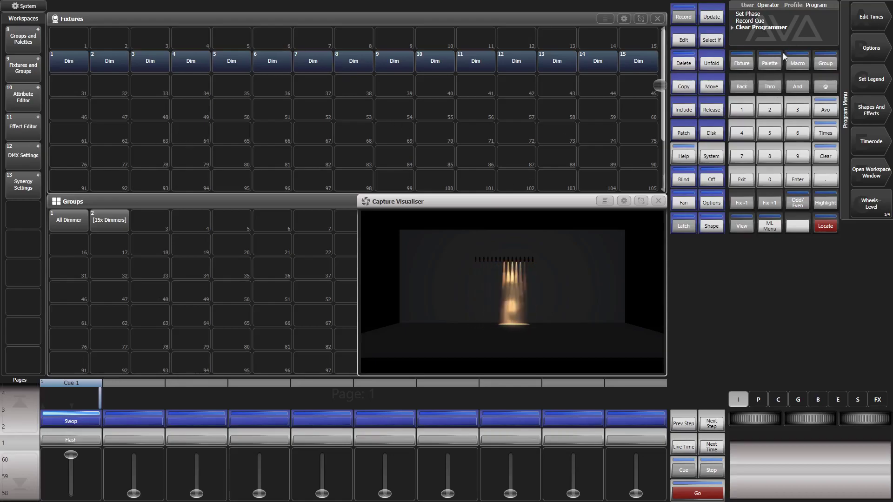
View all macros in a half-height Show Library window and run the All Shapes Direction Random and RightToLeft macros.
left_click(795, 62)
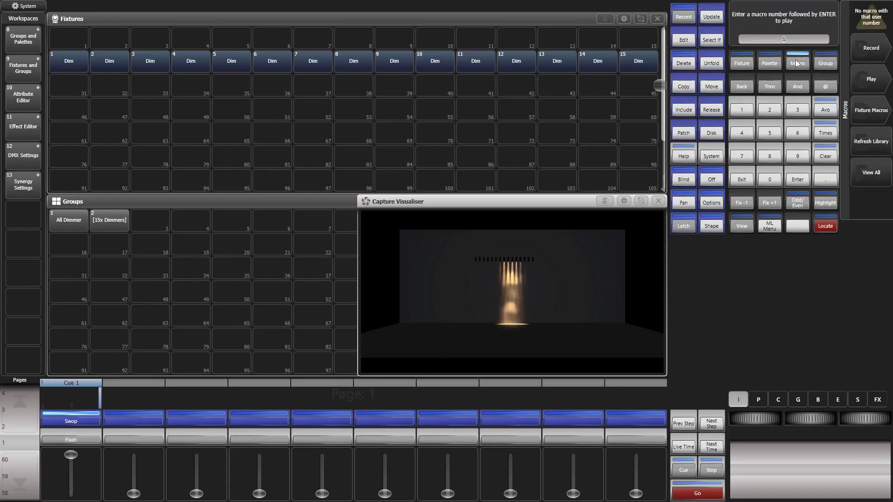
left_click(861, 172)
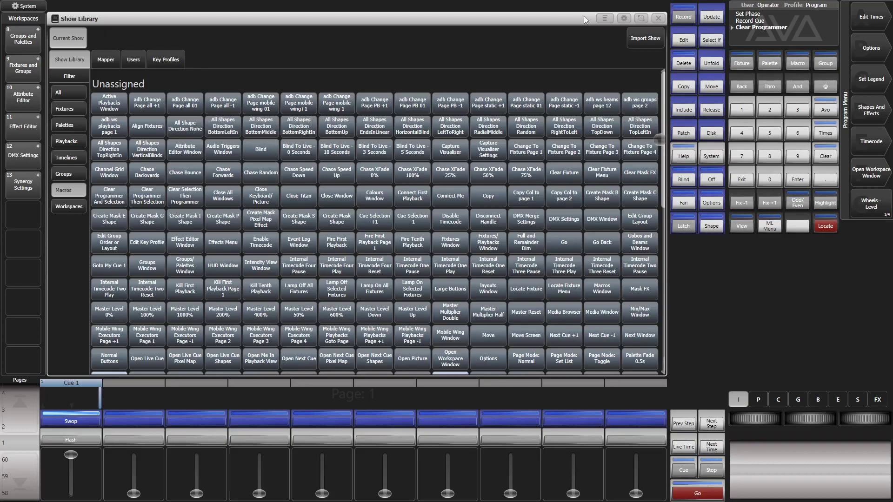
left_click(627, 19)
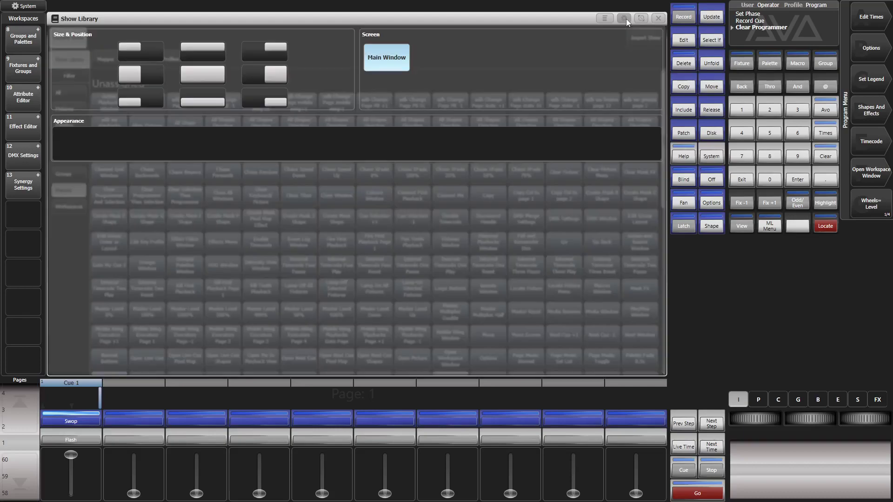
left_click(221, 57)
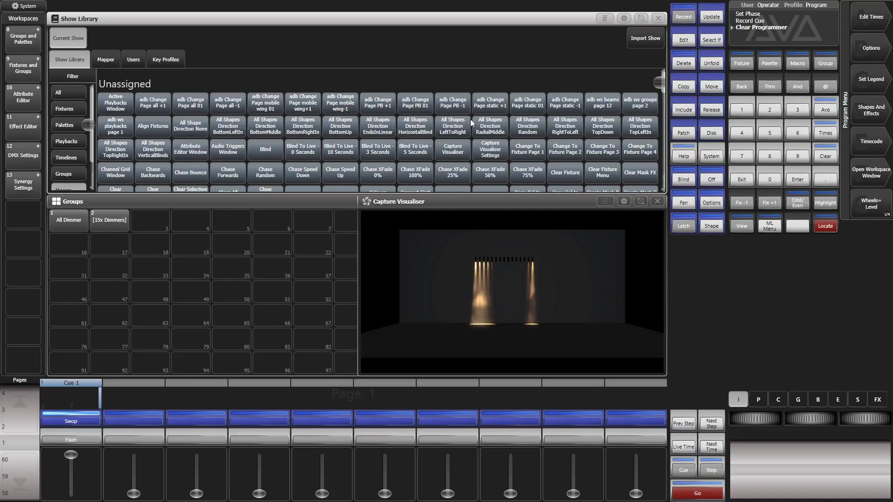
left_click(536, 135)
left_click(571, 132)
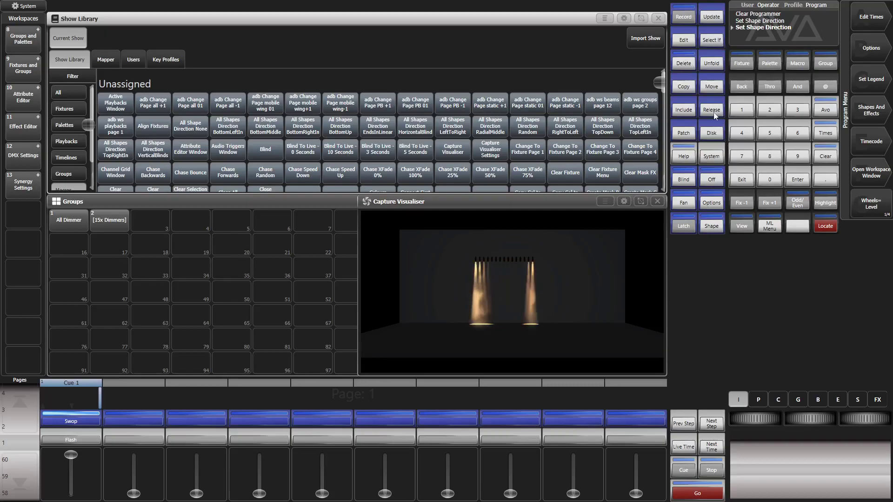
Copy the All Shapes Direction macros from None through TopLeftIn into the Groups window, starting at handle 31.
left_click(681, 89)
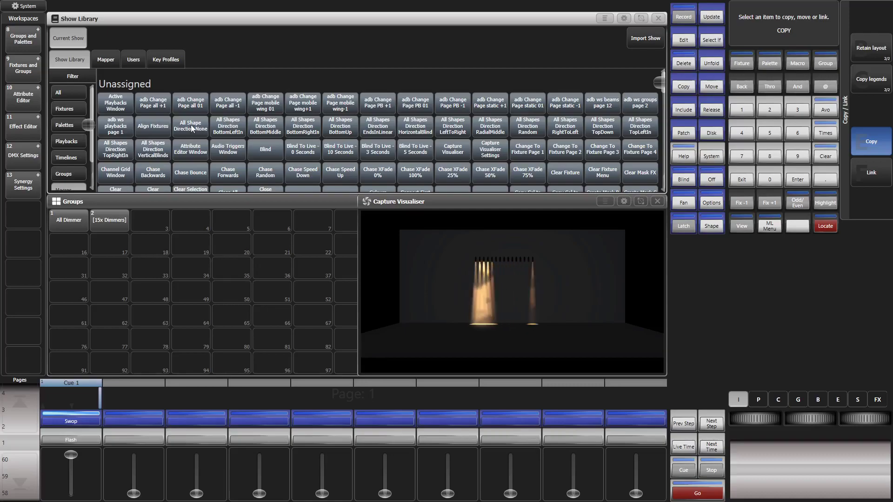
left_click_drag(190, 124, 654, 130)
left_click(63, 266)
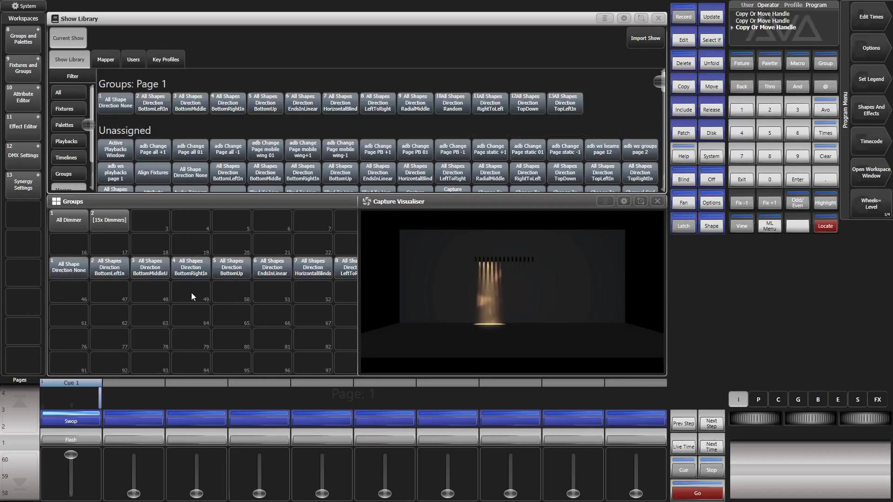
Resize the Groups window to the lower-left quarter and run the All Shapes Direction LeftToRight macro from it.
left_click(328, 202)
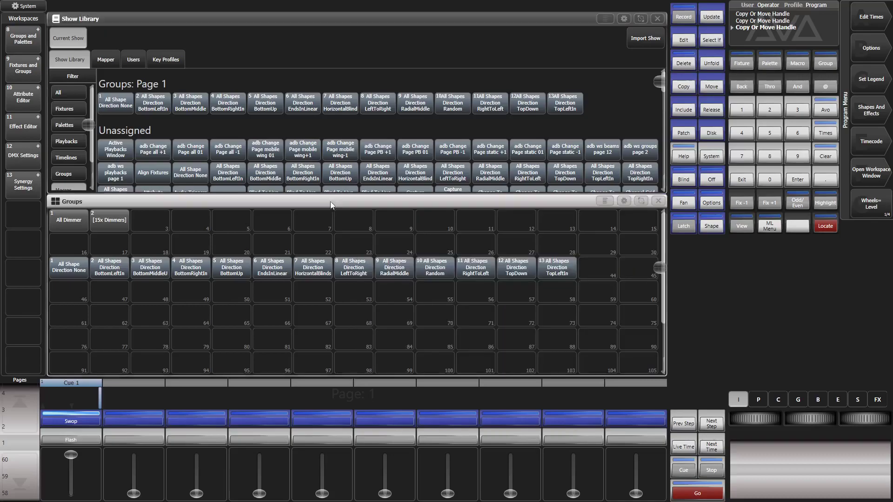
left_click(626, 201)
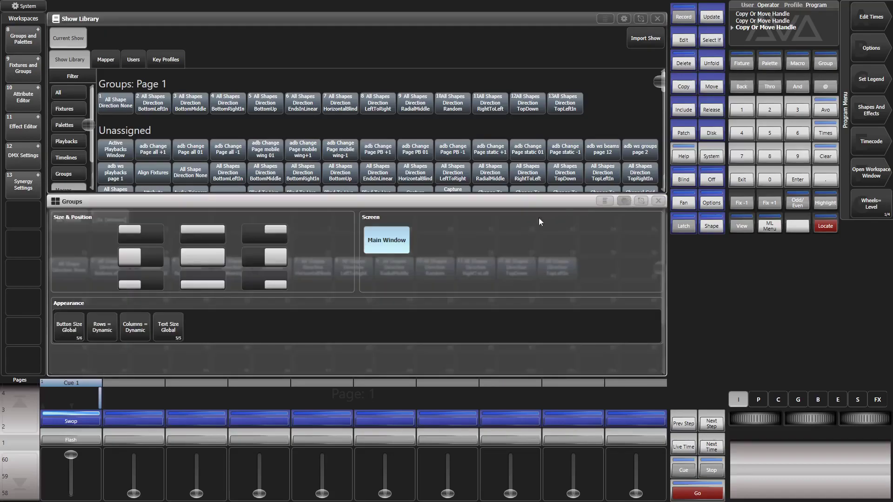
left_click(148, 280)
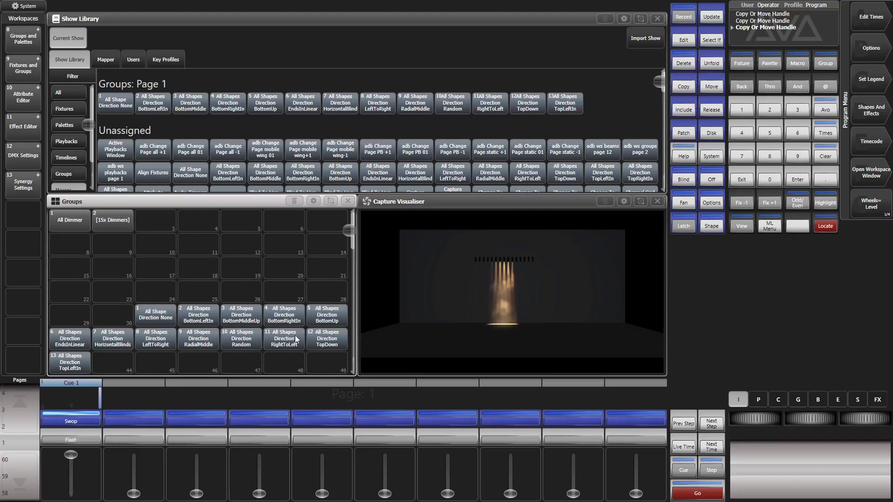
left_click(158, 344)
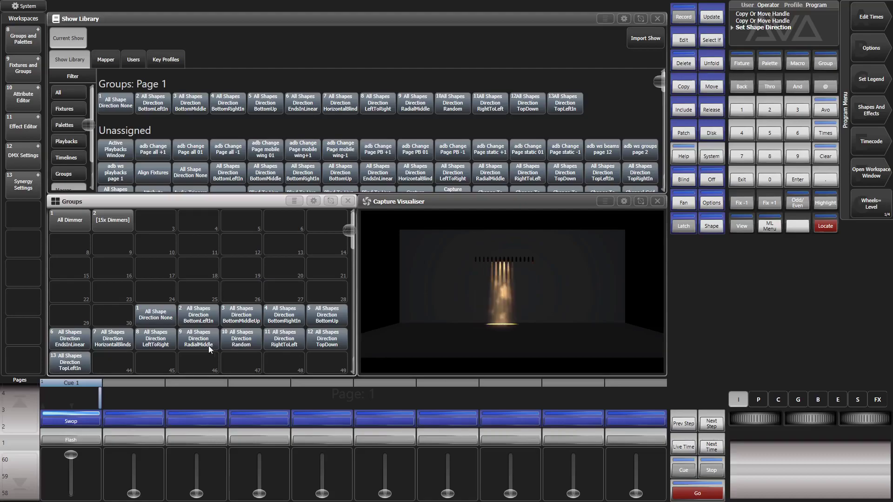